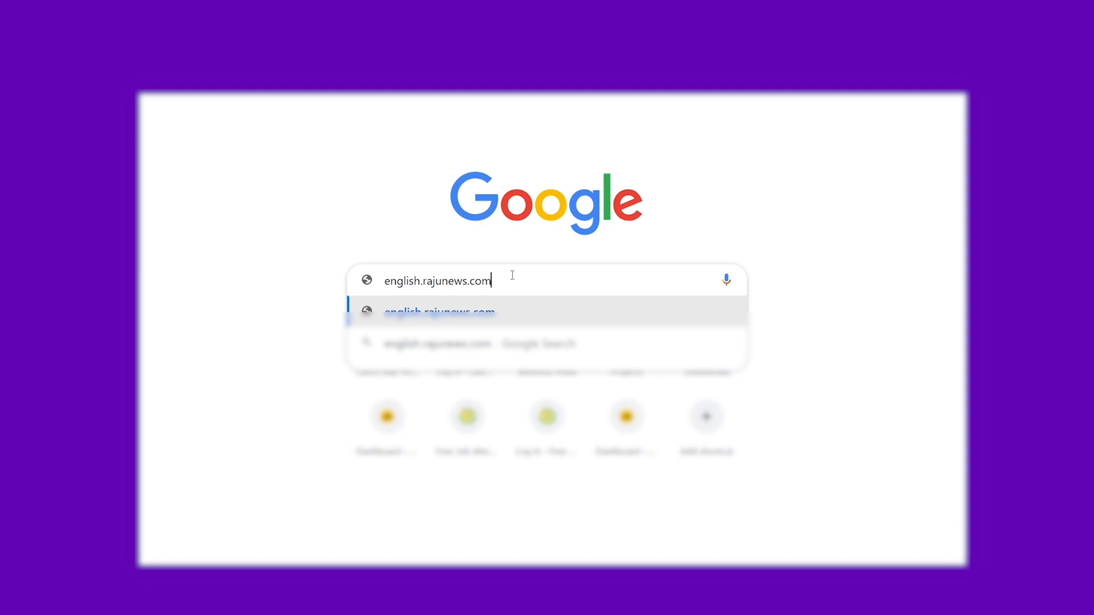
# Step: Remove the "english." subdomain prefix from the web address in the search box
pyautogui.click(241, 241)
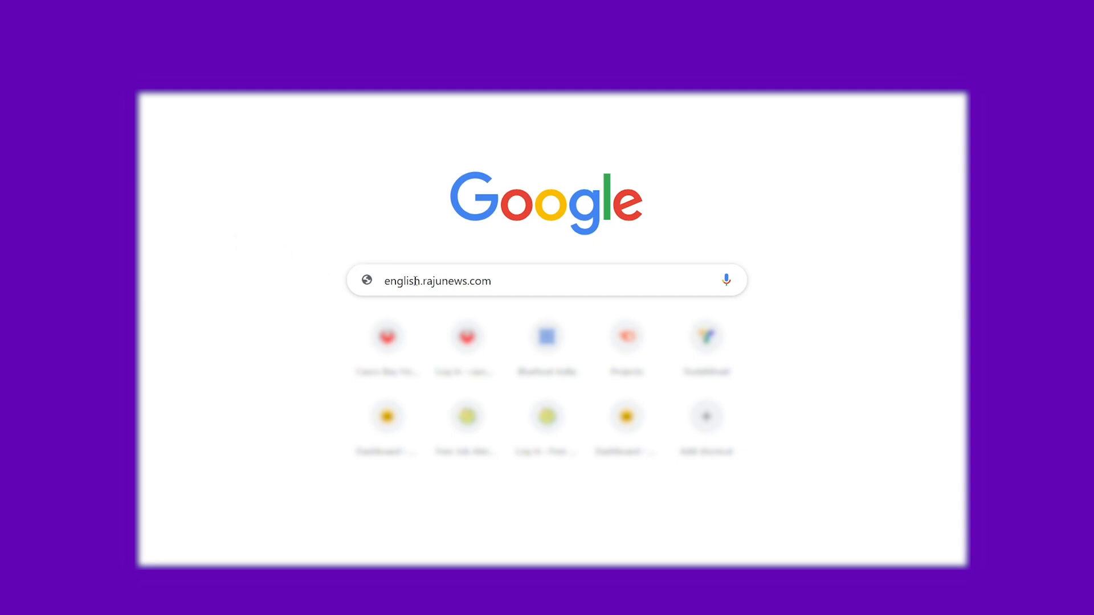
pyautogui.moveTo(424, 283); pyautogui.dragTo(382, 281)
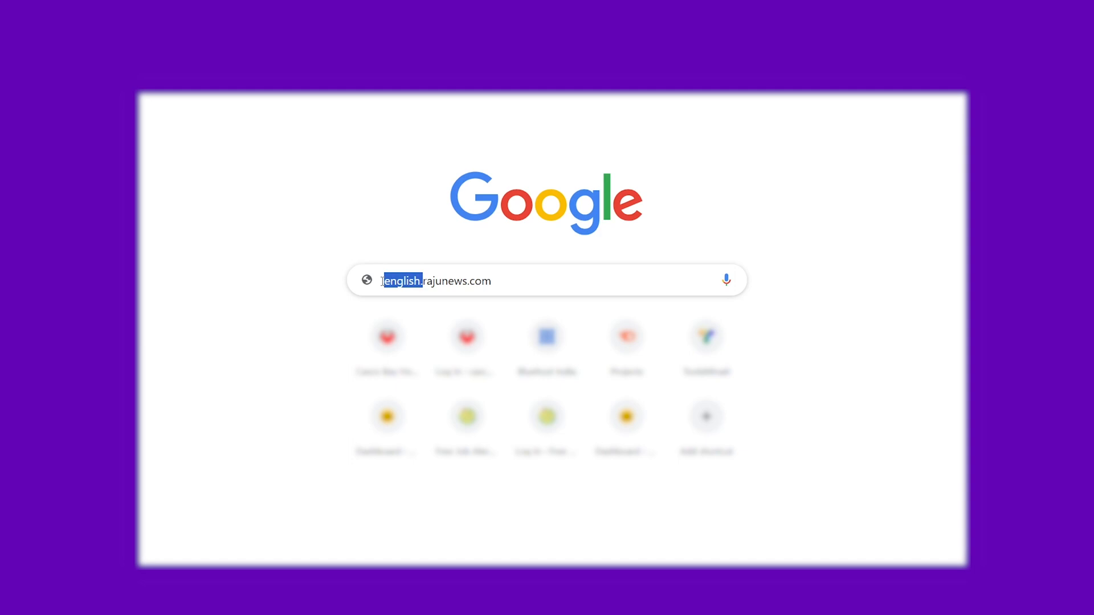
pyautogui.press('BackSpace')
pyautogui.click(301, 215)
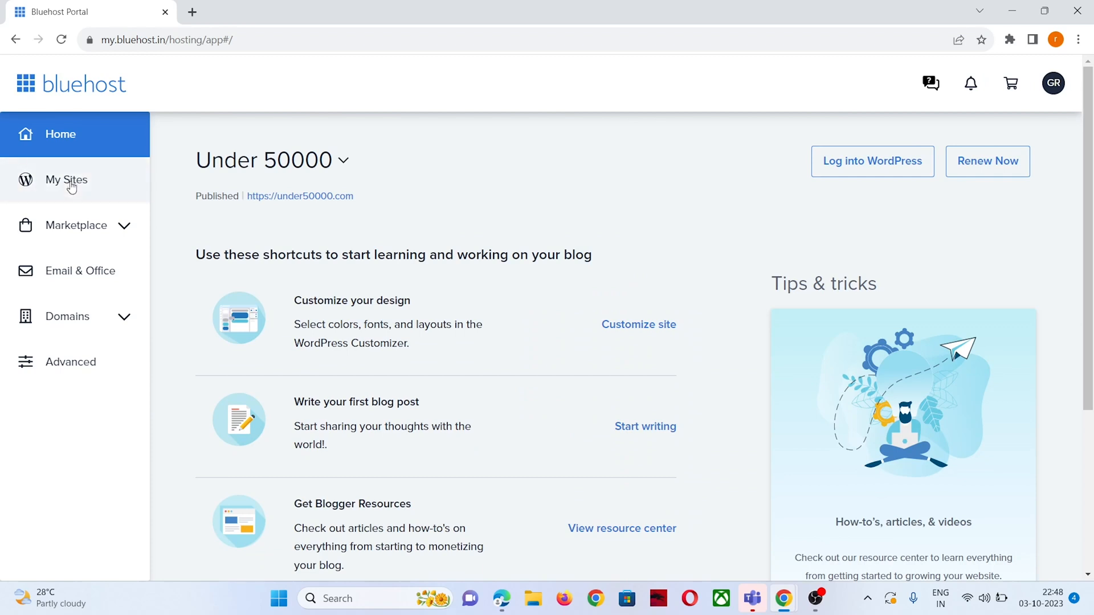
# Step: Open the Subdomains page of the Domains section and bring up the form for adding a subdomain
pyautogui.click(129, 320)
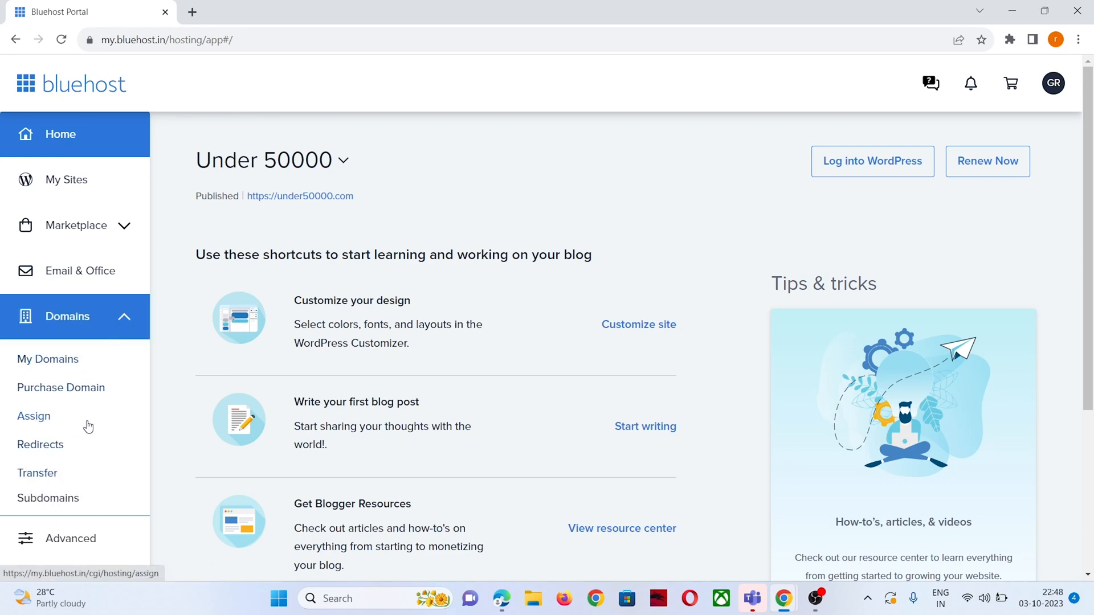
pyautogui.click(61, 501)
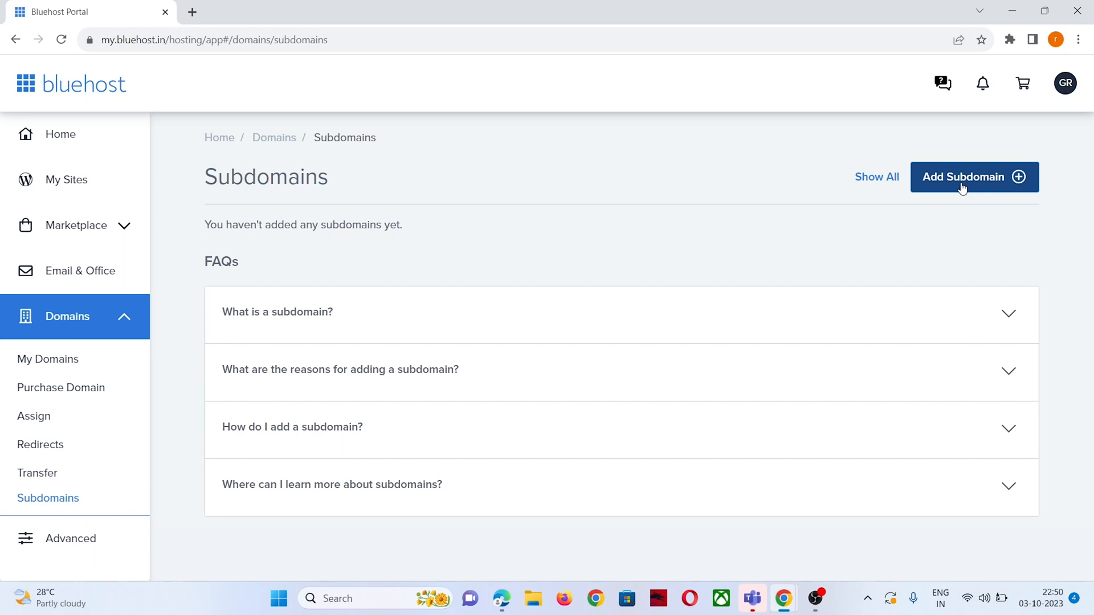
pyautogui.click(963, 188)
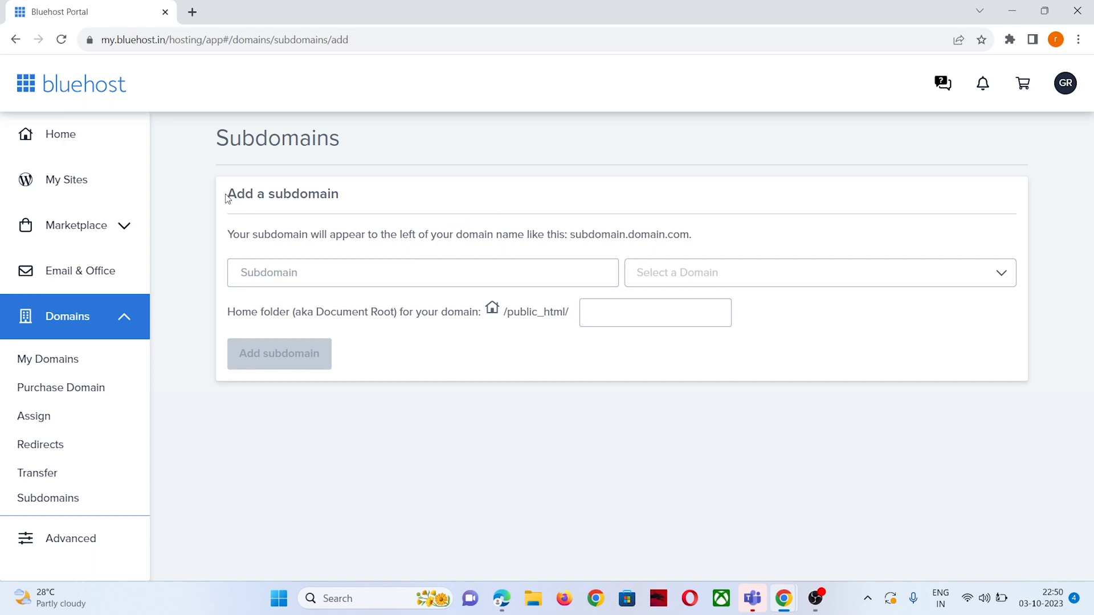
pyautogui.moveTo(227, 198); pyautogui.dragTo(382, 193)
pyautogui.click(383, 194)
# Step: Enter the site owner's first name as the subdomain and select under50000.com as its domain
pyautogui.click(354, 274)
pyautogui.click(669, 267)
pyautogui.click(532, 261)
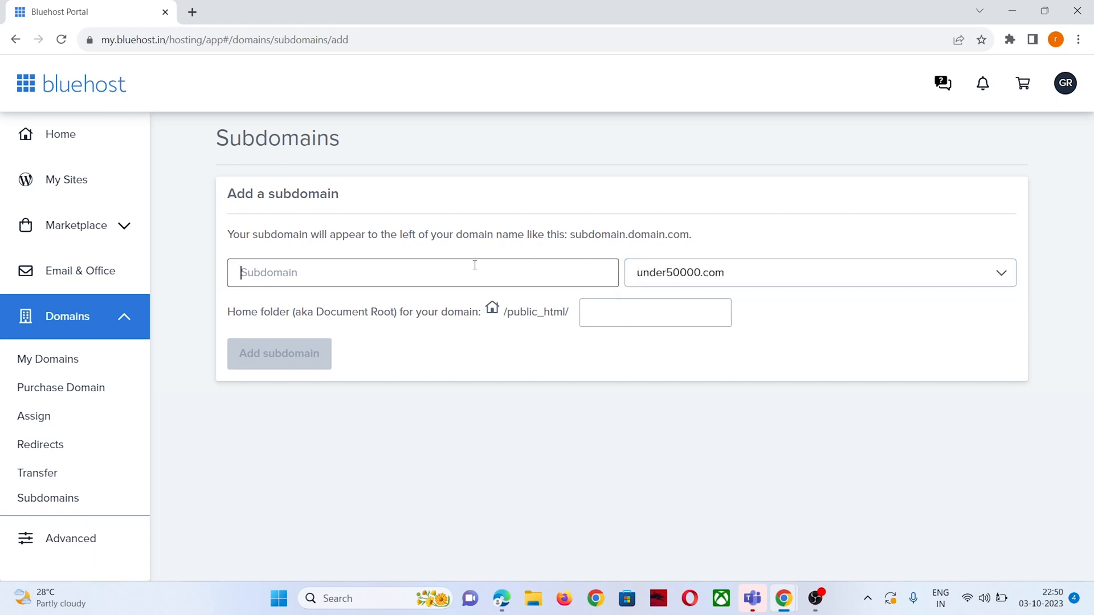
pyautogui.write('raju')
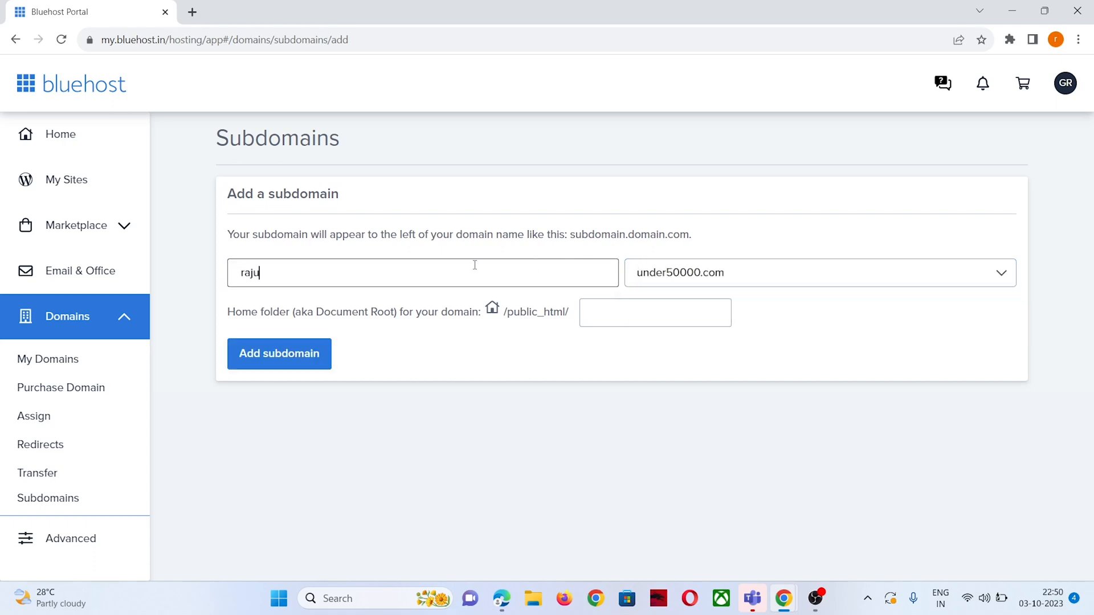
pyautogui.click(1003, 275)
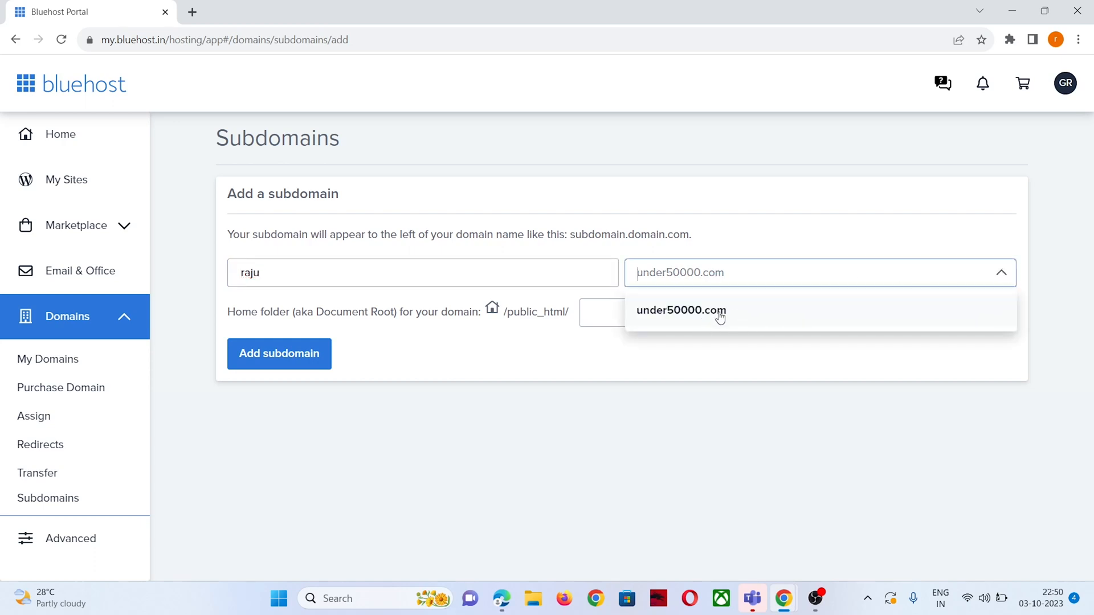
pyautogui.click(684, 320)
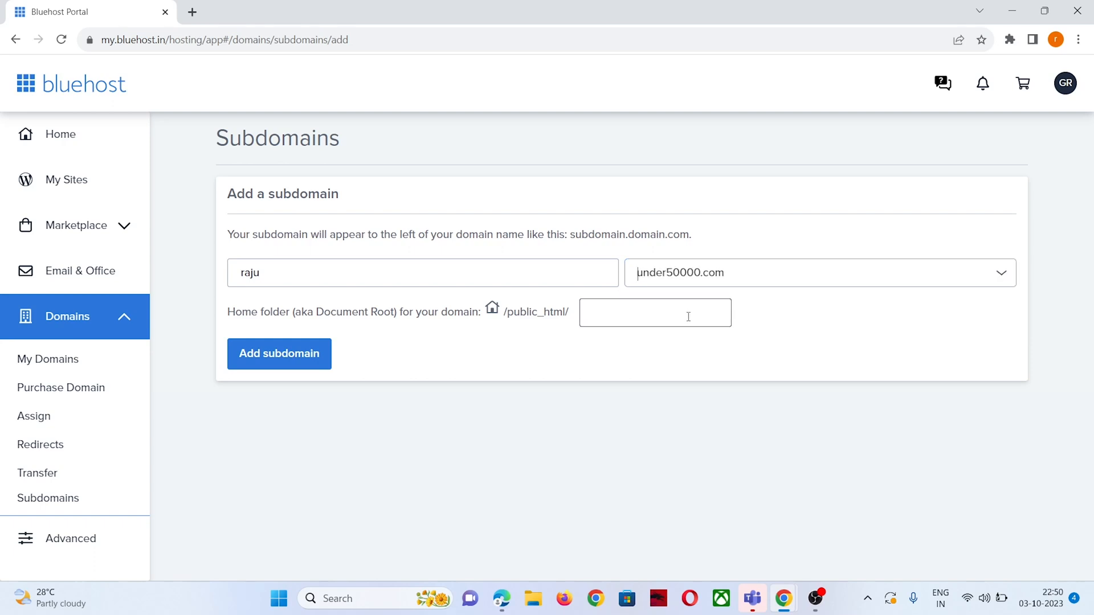
pyautogui.click(1004, 278)
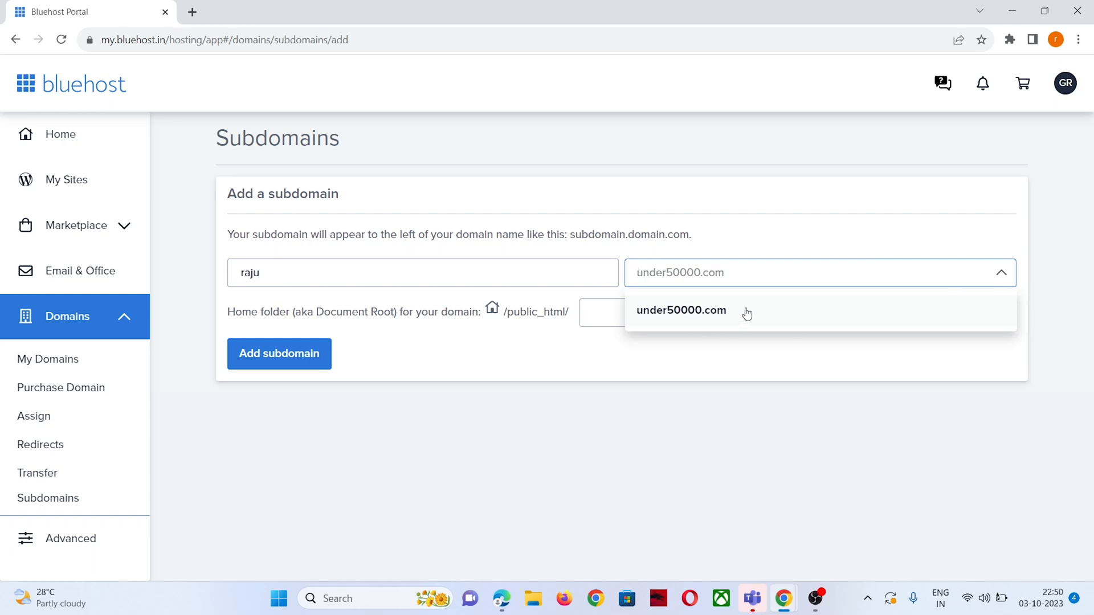
pyautogui.click(701, 318)
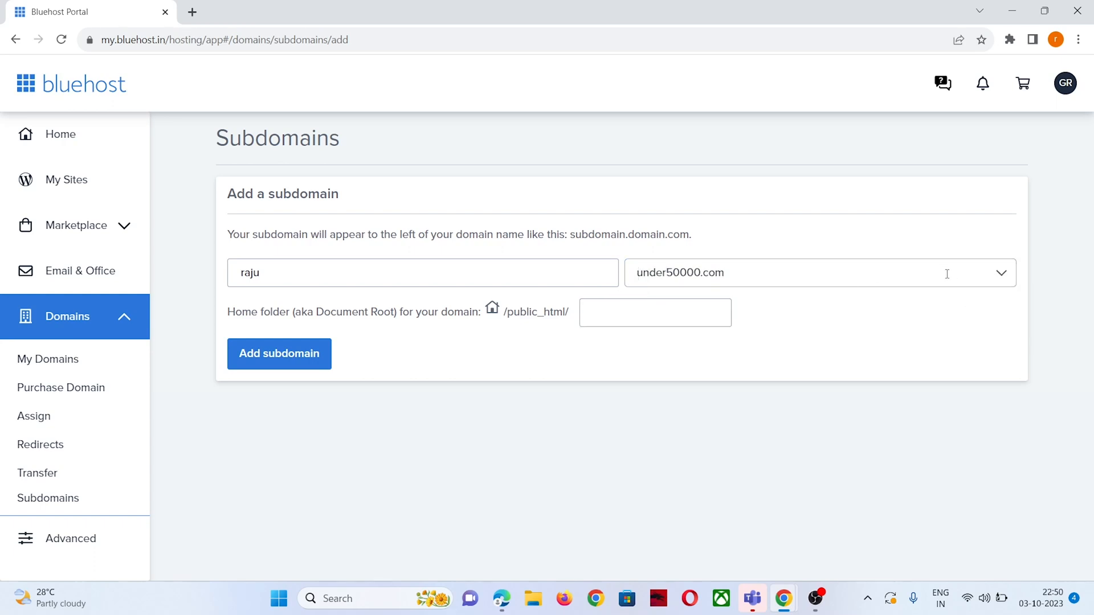
# Step: Leave the home folder blank and add the subdomain
pyautogui.moveTo(228, 312); pyautogui.dragTo(293, 312)
pyautogui.click(621, 312)
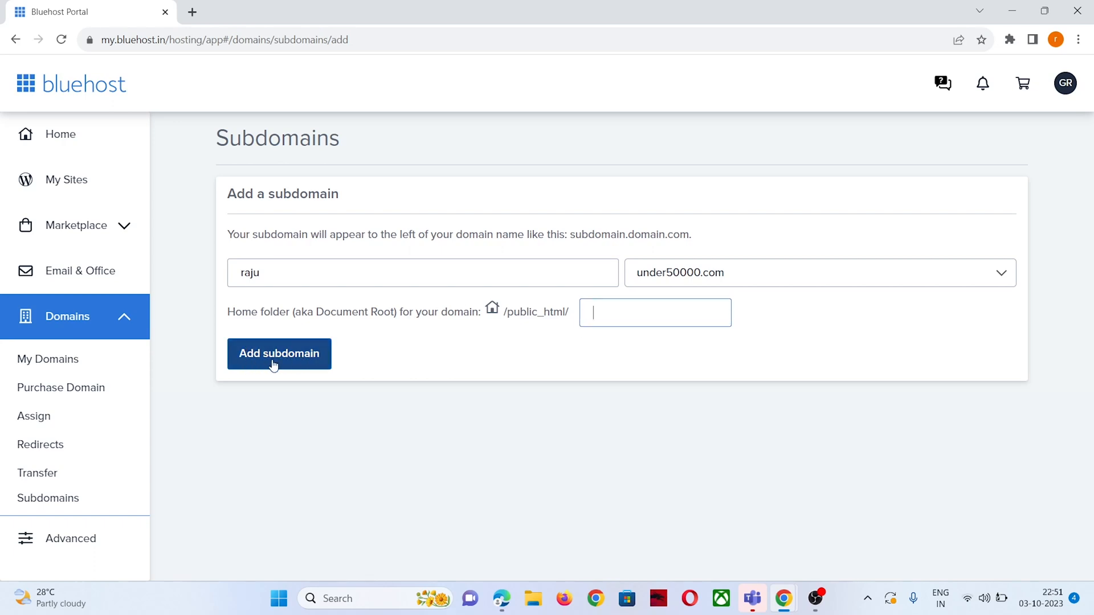
pyautogui.click(290, 359)
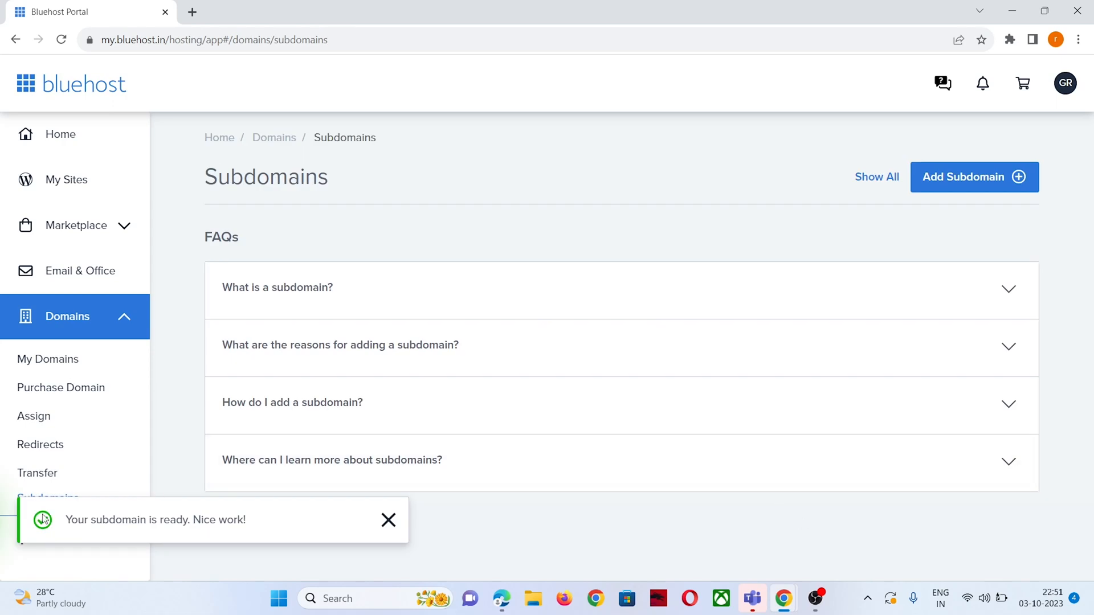
pyautogui.moveTo(66, 522); pyautogui.dragTo(194, 521)
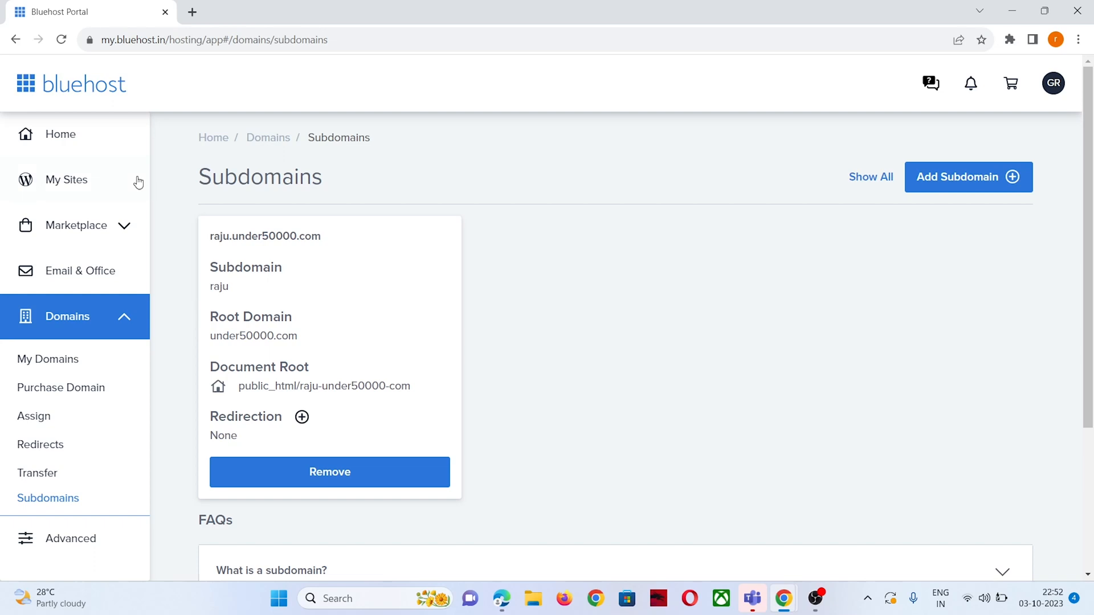
# Step: Start creating a new WordPress site from the My Sites page
pyautogui.click(84, 195)
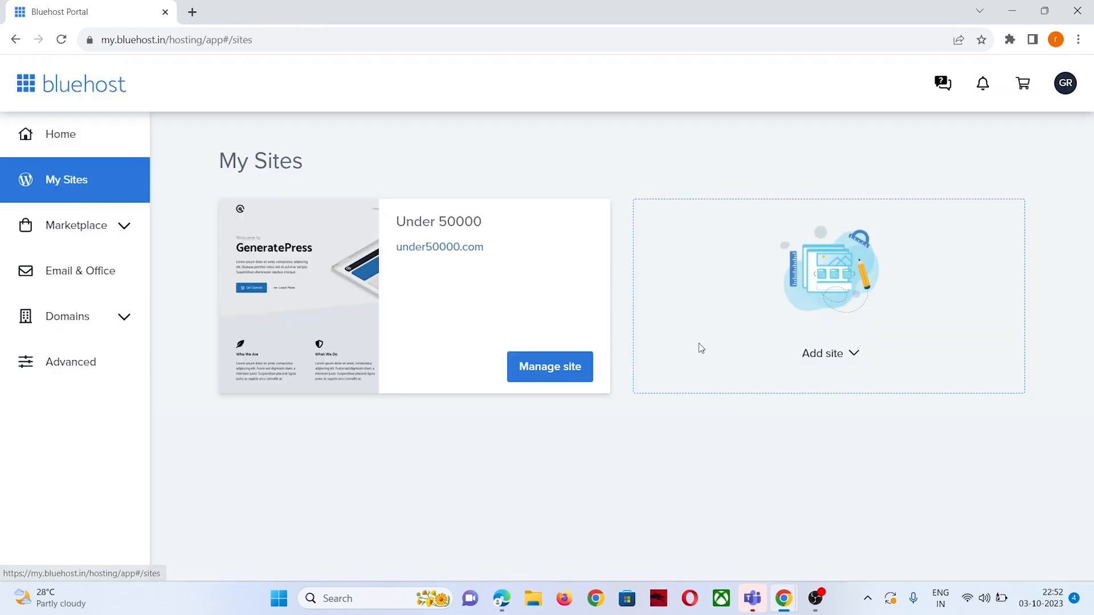
pyautogui.click(809, 358)
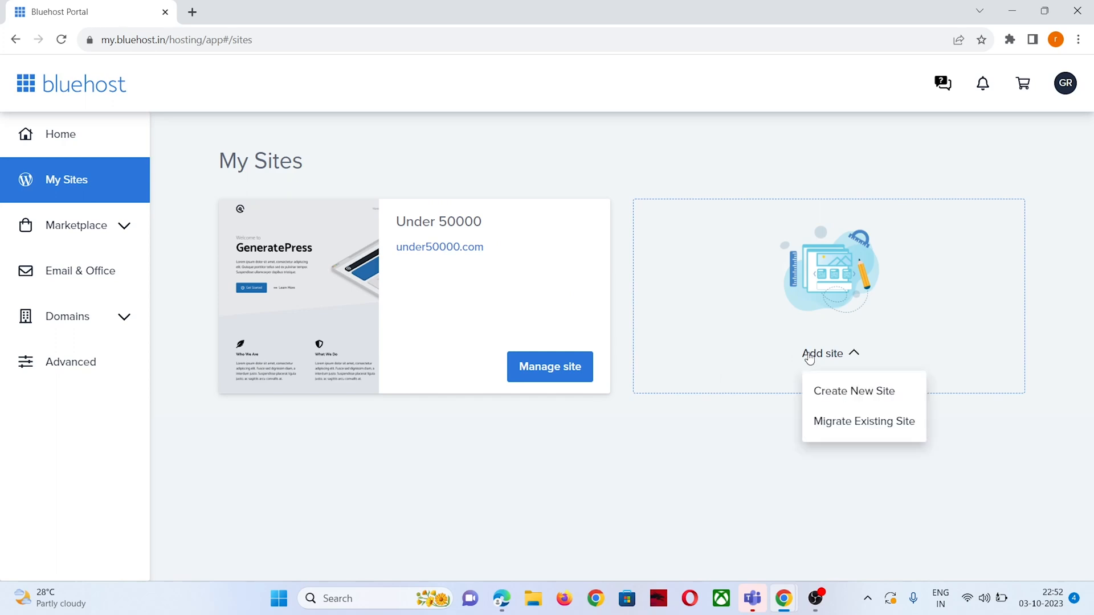
pyautogui.click(849, 401)
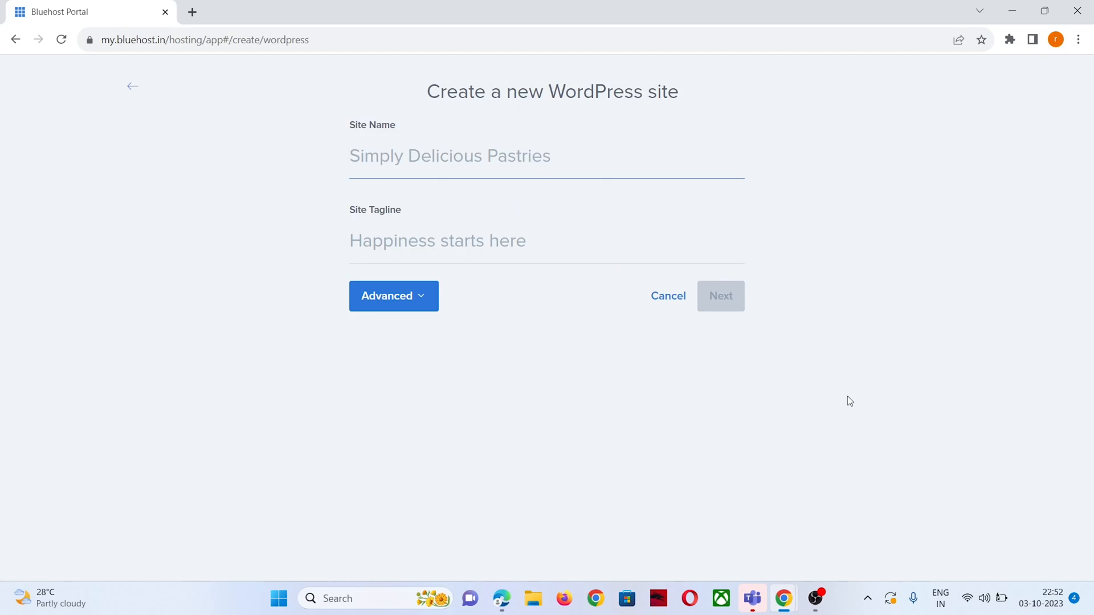
# Step: Enter the owner's first name as the site name and "best choices" as the tagline, and continue to the domain settings
pyautogui.write('raju')
pyautogui.press('Tab')
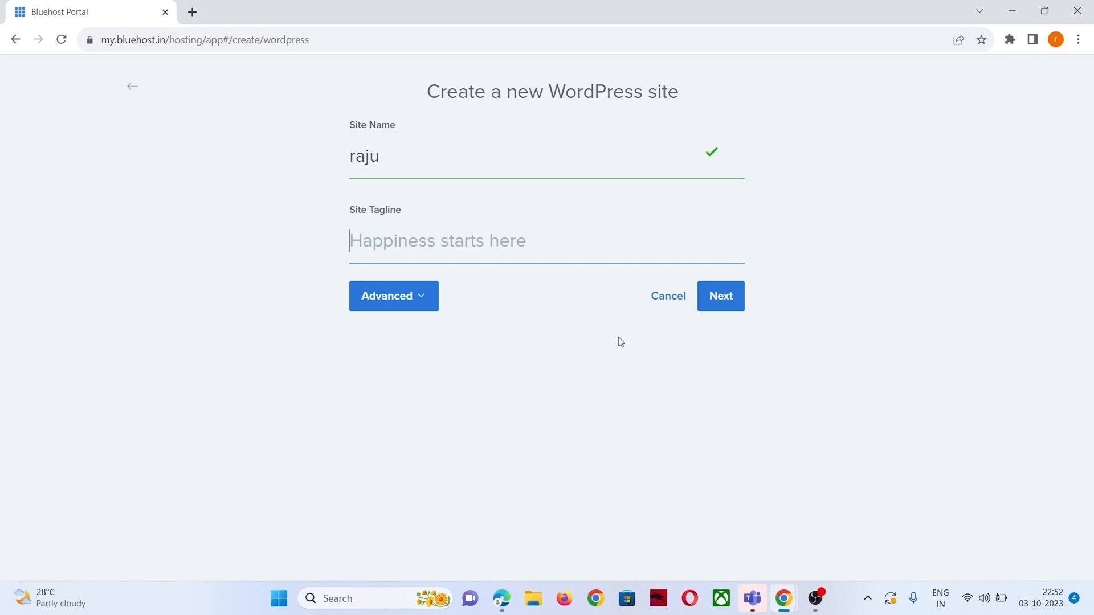
pyautogui.write('best ')
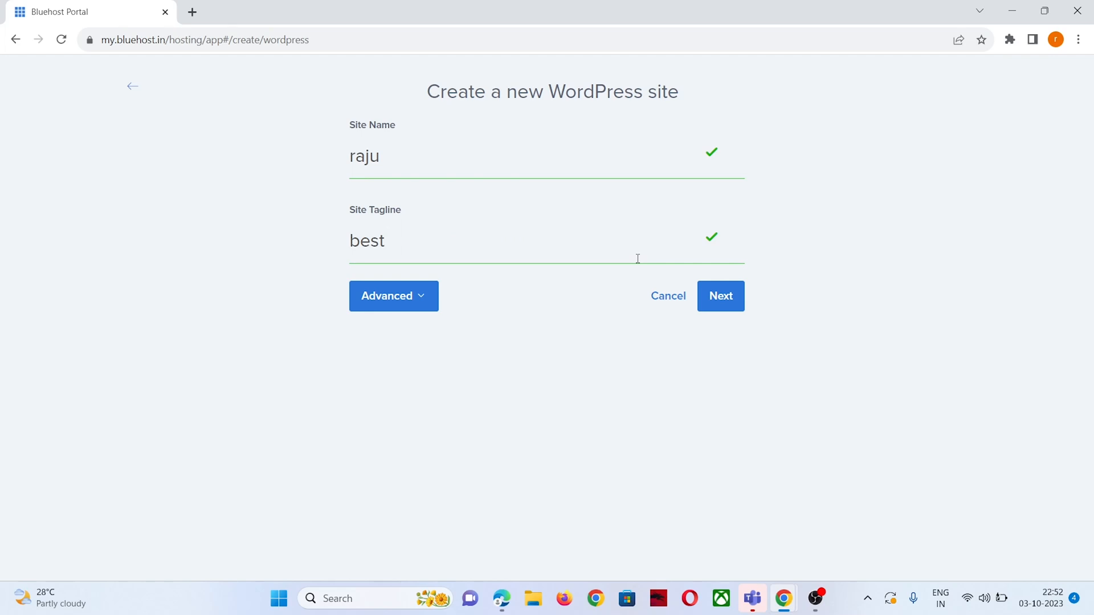
pyautogui.write('choices')
pyautogui.click(718, 298)
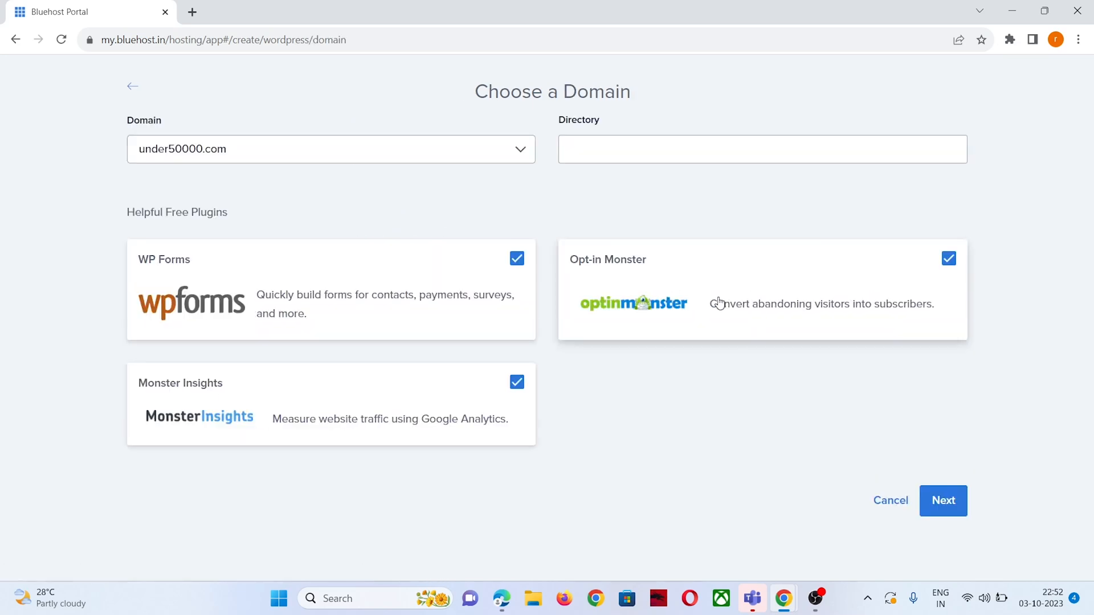
# Step: Choose the newly added subdomain of under50000.com as the WordPress site's domain
pyautogui.click(521, 159)
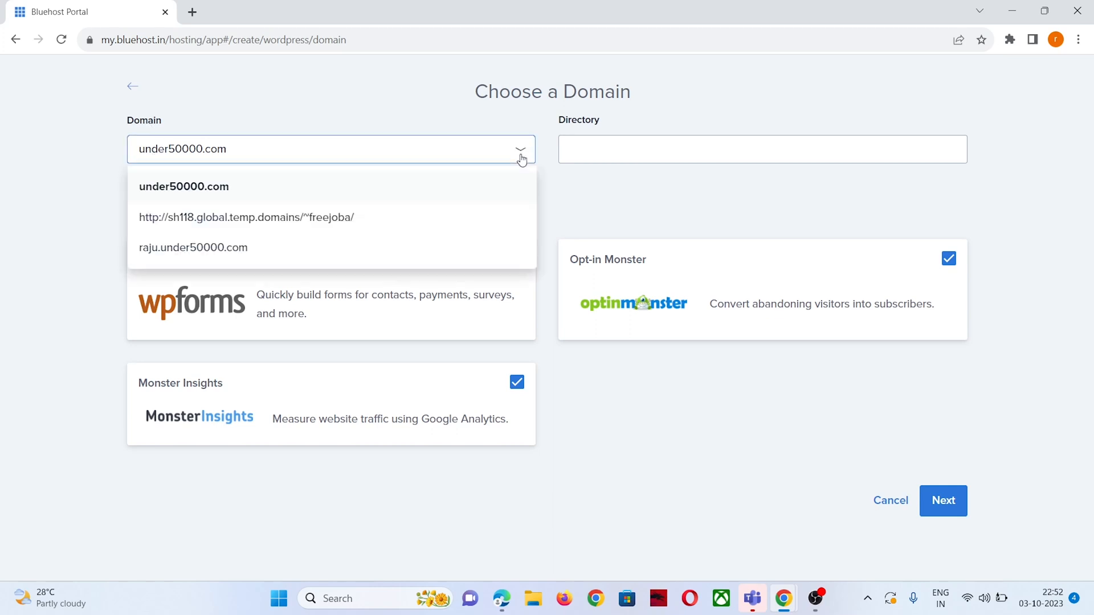
pyautogui.click(205, 253)
pyautogui.moveTo(120, 213); pyautogui.dragTo(263, 213)
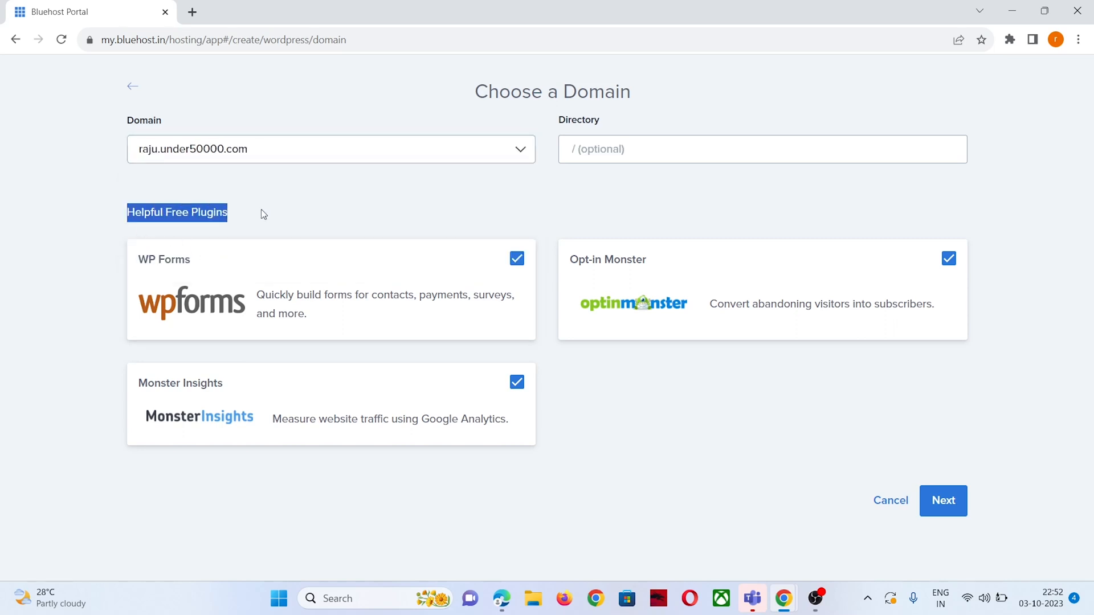
pyautogui.click(315, 222)
# Step: Deselect the WP Forms, Monster Insights and Opt-in Monster plugins and proceed with the WordPress installation
pyautogui.click(516, 261)
pyautogui.click(516, 382)
pyautogui.click(955, 265)
pyautogui.click(950, 505)
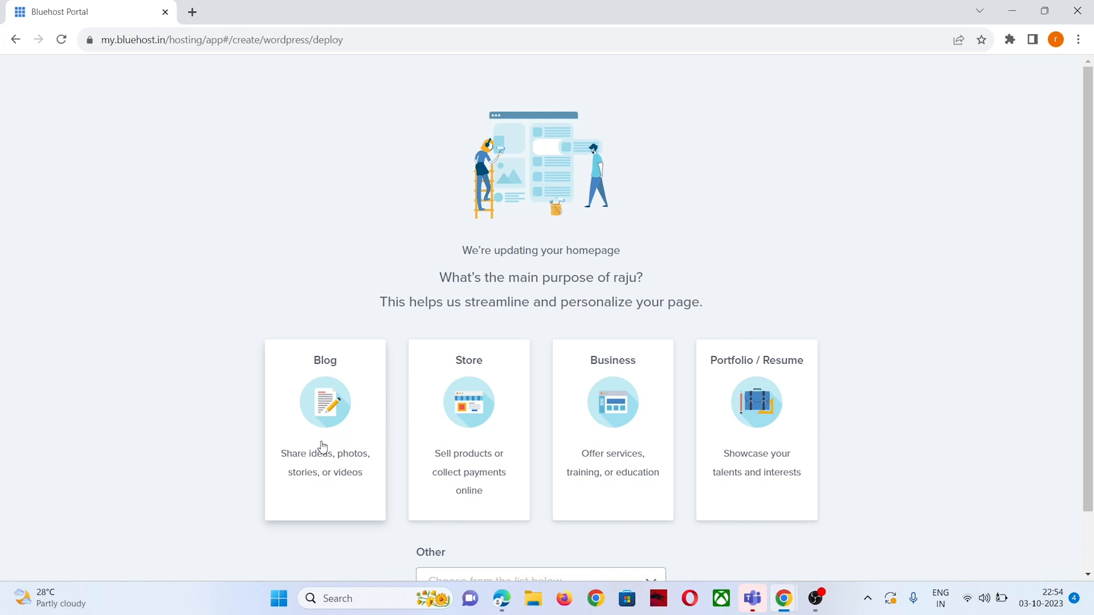
# Step: Set the site's main purpose to Blog and log into the newly installed WordPress site
pyautogui.click(323, 447)
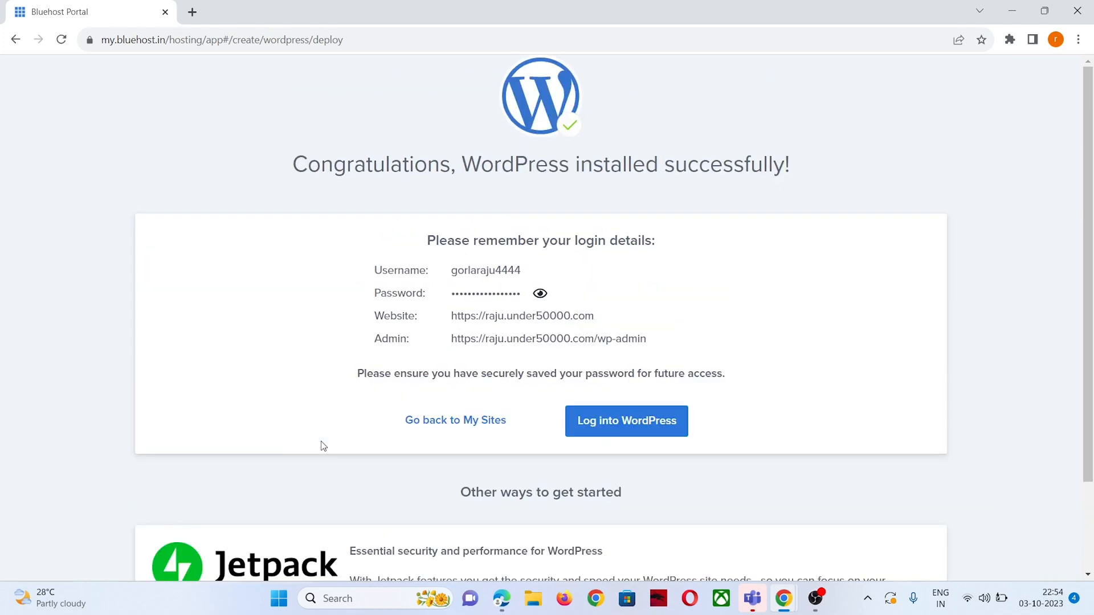
pyautogui.moveTo(287, 165)
pyautogui.mouseDown()
pyautogui.moveTo(550, 188)
pyautogui.moveTo(631, 168)
pyautogui.moveTo(775, 163)
pyautogui.moveTo(445, 239)
pyautogui.moveTo(320, 167)
pyautogui.moveTo(280, 171)
pyautogui.mouseUp()
pyautogui.click(622, 426)
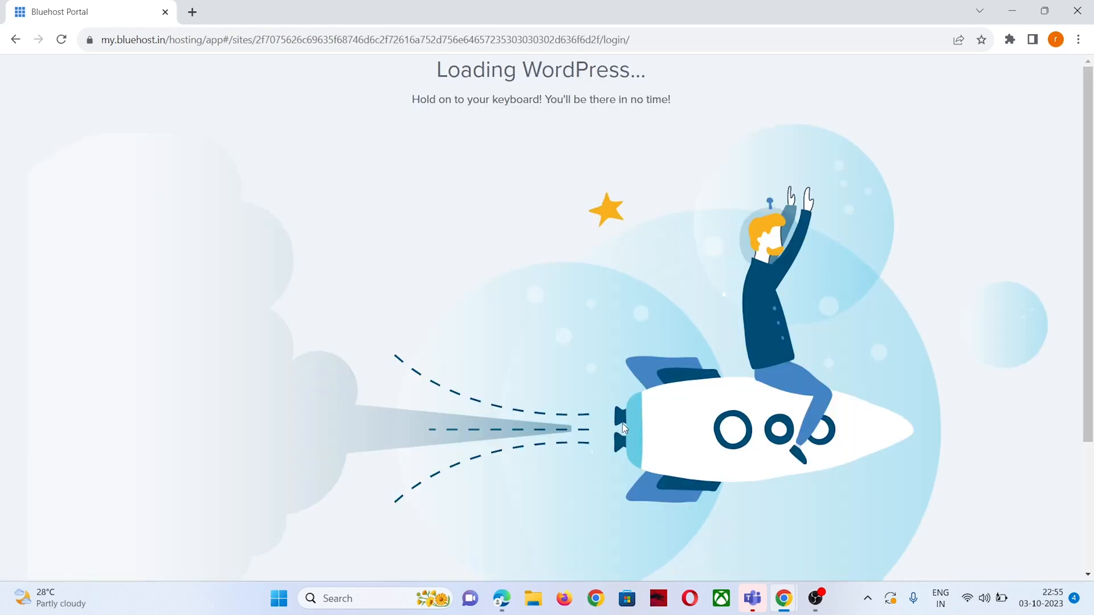